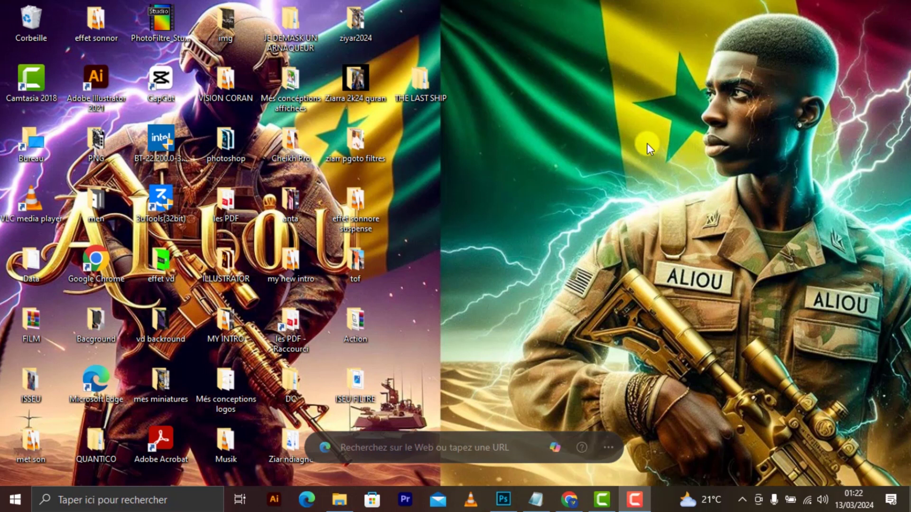
Search 'bing' in Chrome and reach Image Creator through the Bing Images page
left_click(577, 498)
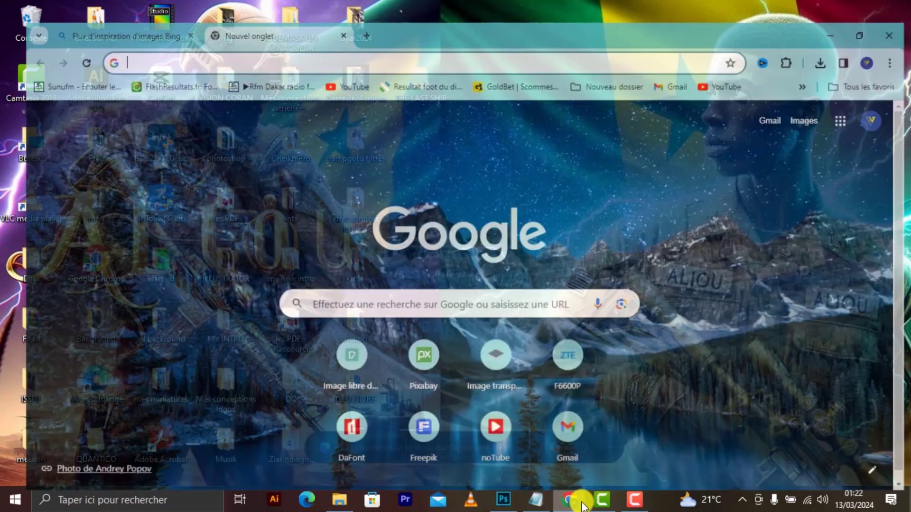
left_click(368, 297)
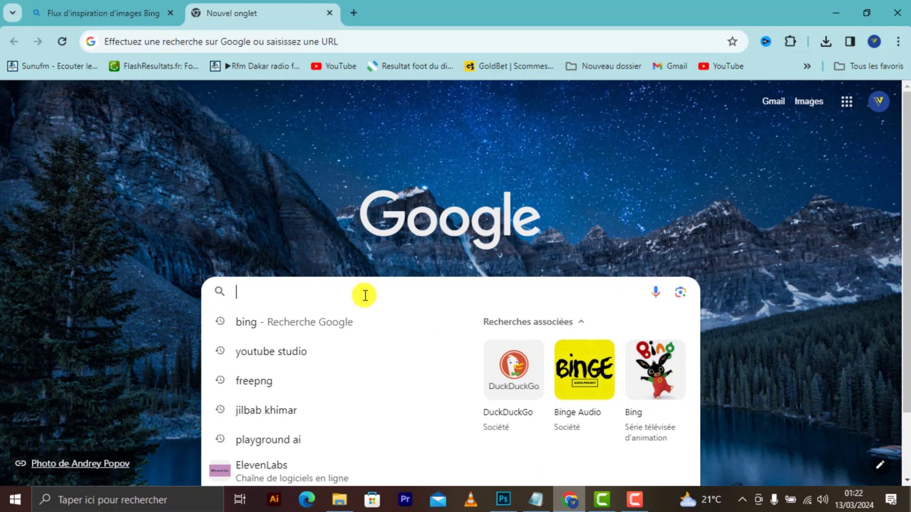
left_click(357, 318)
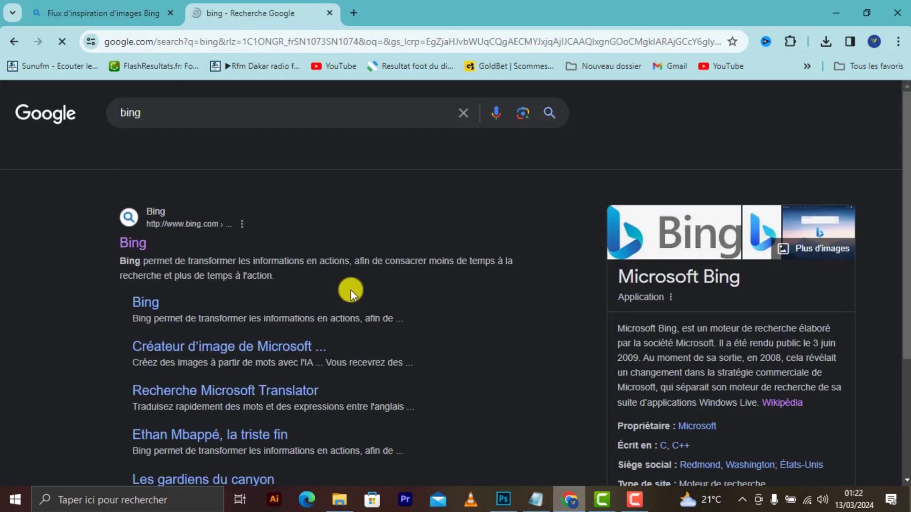
left_click(121, 242)
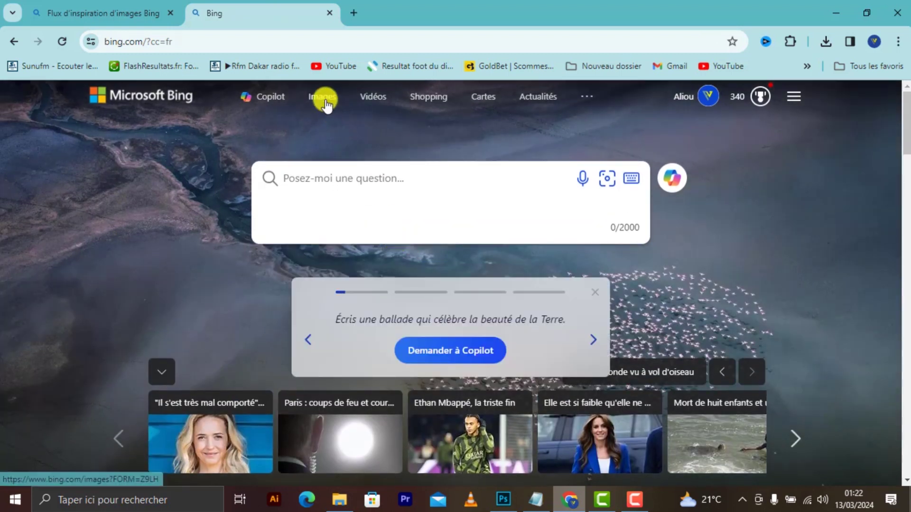
left_click(327, 105)
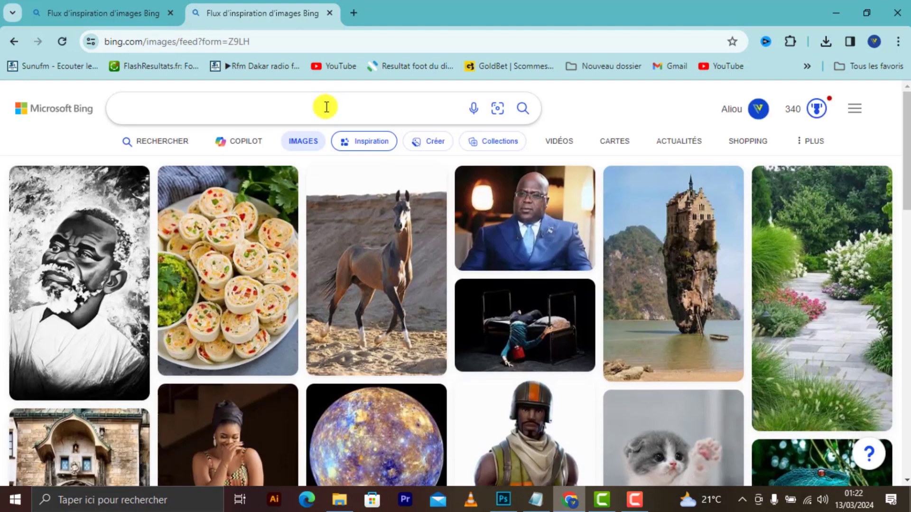
left_click(423, 143)
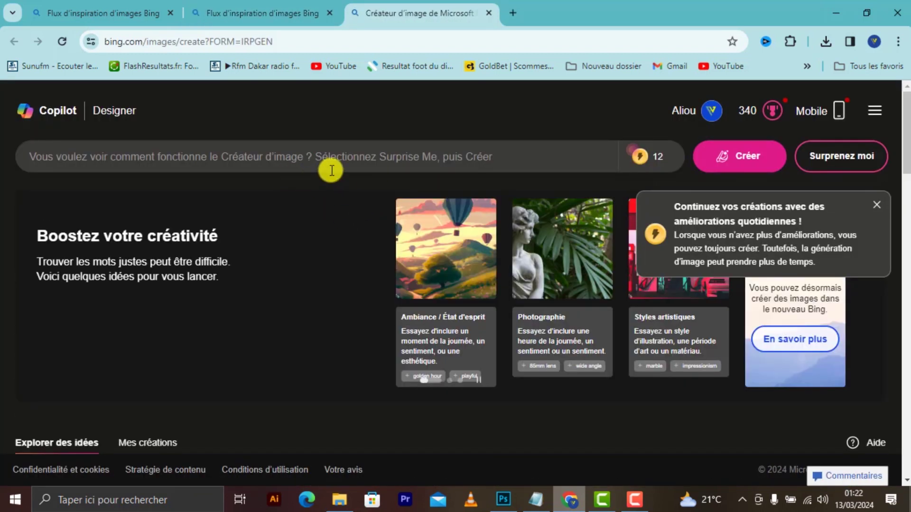
Dismiss the daily upgrades and boosts notices, then bring the Notepad prompt forward
left_click(885, 209)
left_click(377, 159)
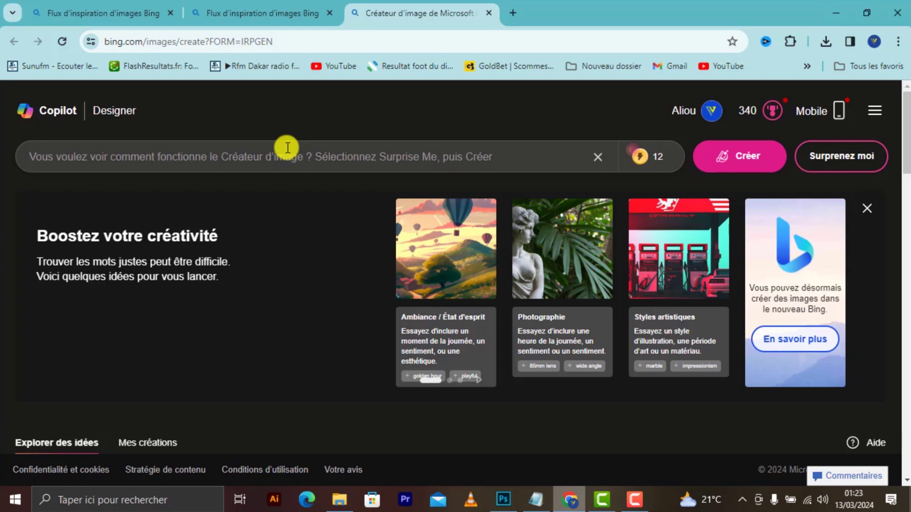
left_click(565, 436)
left_click(538, 499)
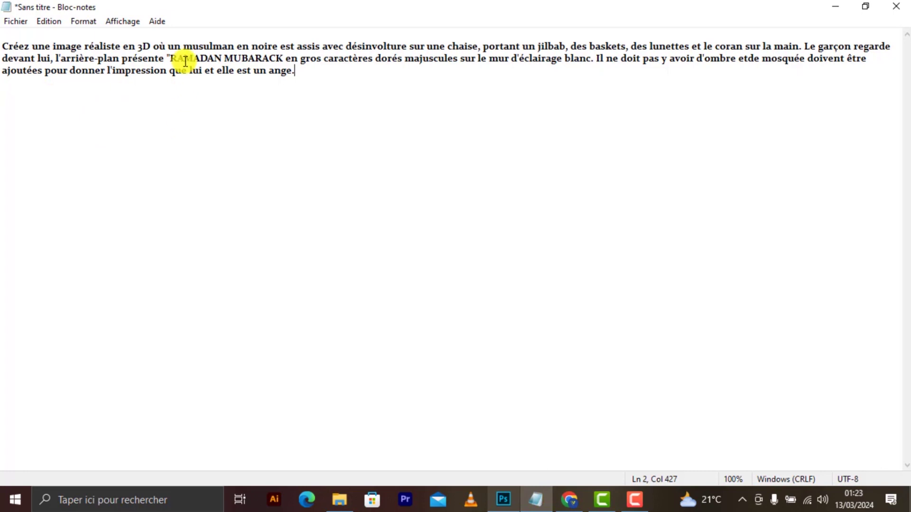
Select the RAMADAN MUBARACK prompt text in Notepad, finally selecting the entire prompt
left_click_drag(168, 58, 277, 60)
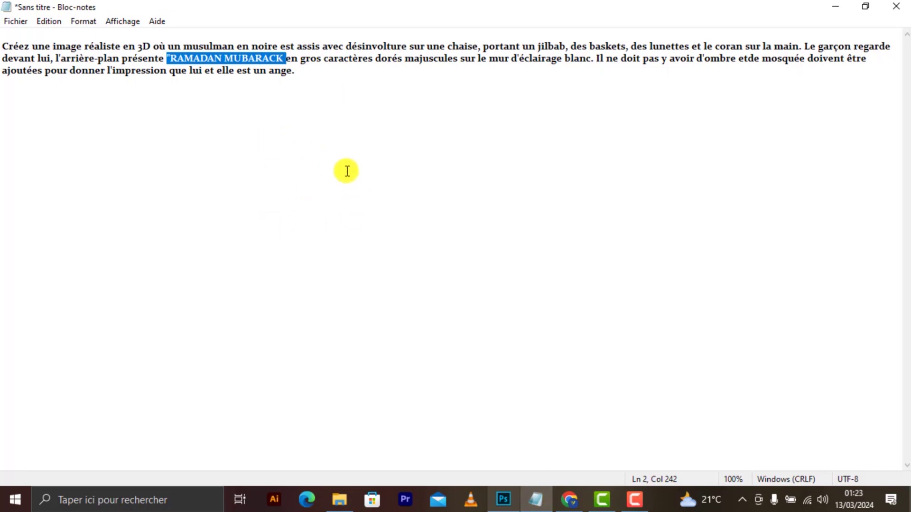
left_click(295, 121)
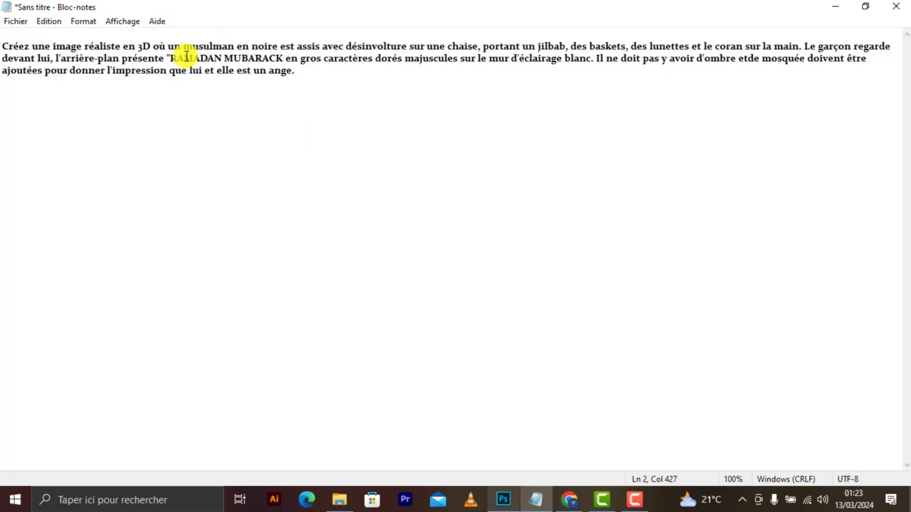
left_click_drag(170, 58, 222, 49)
left_click(240, 88)
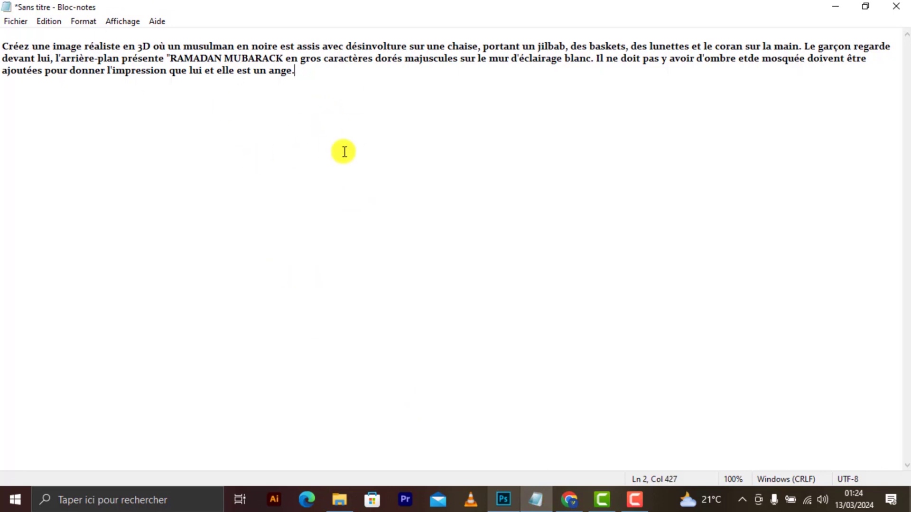
key("ctrl+a")
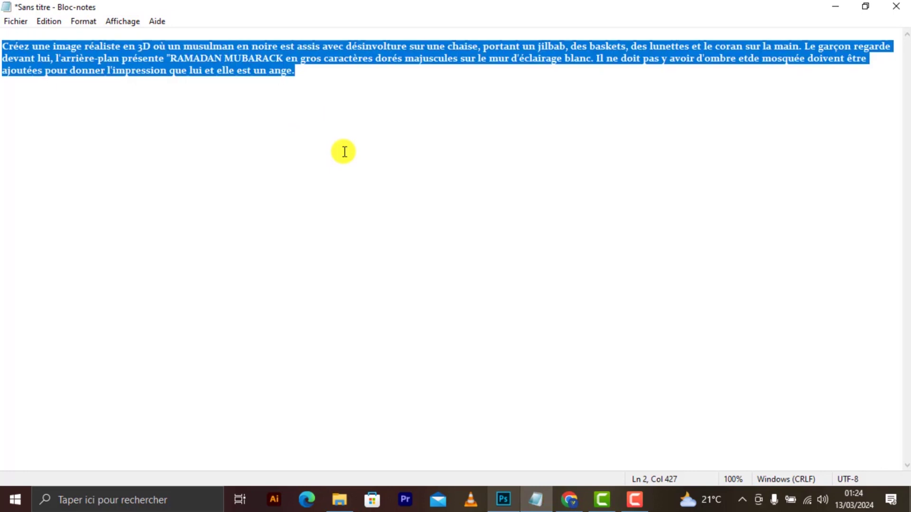
left_click(253, 71)
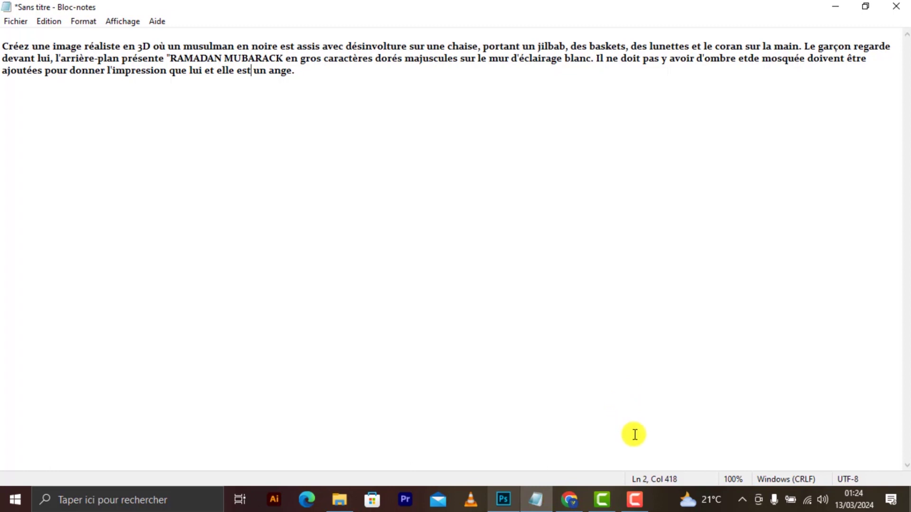
Paste the 3D seated-figure Ramadan prompt into Image Creator and generate images
left_click(571, 499)
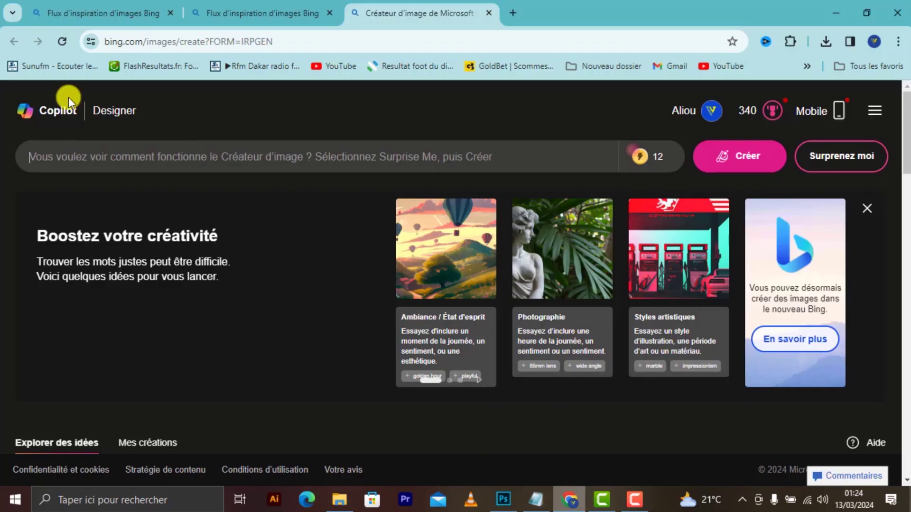
right_click(169, 155)
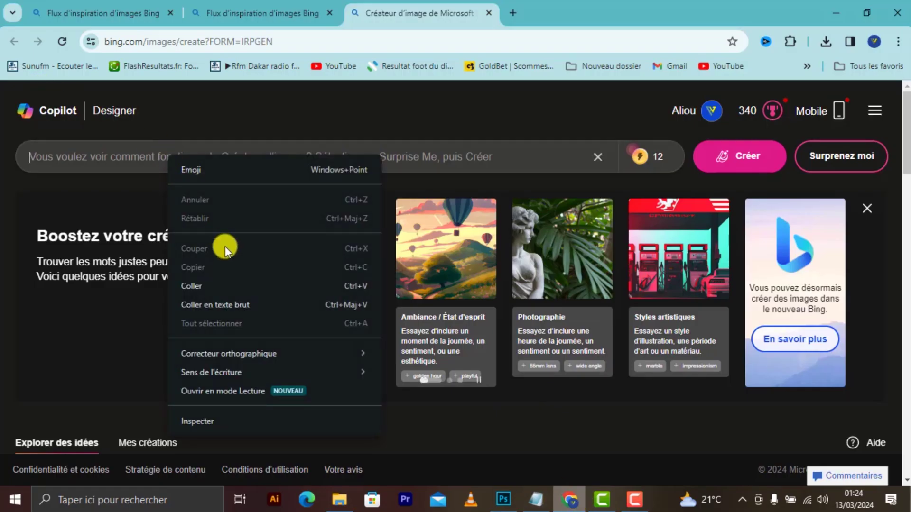
left_click(227, 280)
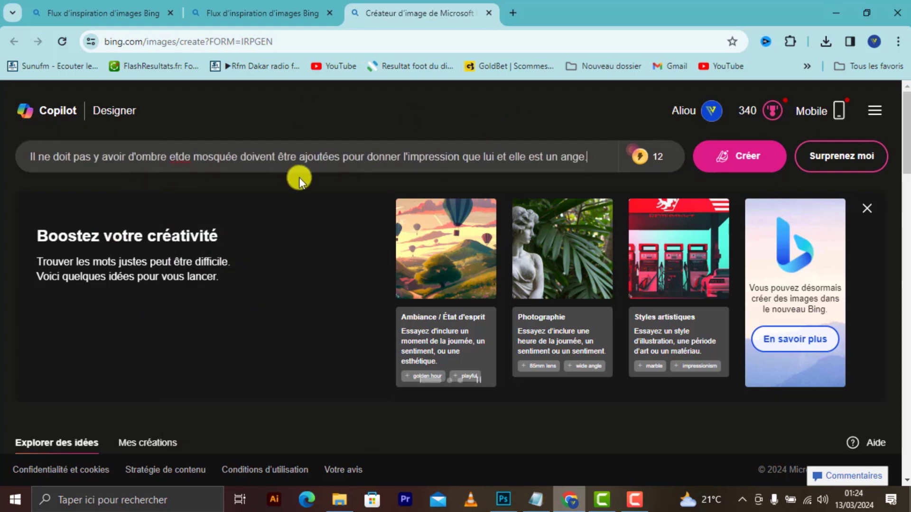
left_click(737, 169)
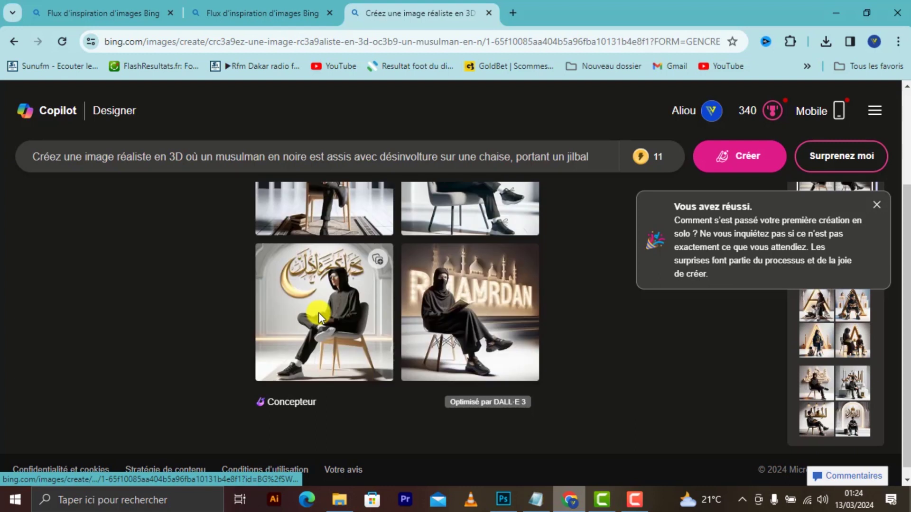
View the first two generated images full-size, then switch to the Notepad prompt
left_click(366, 298)
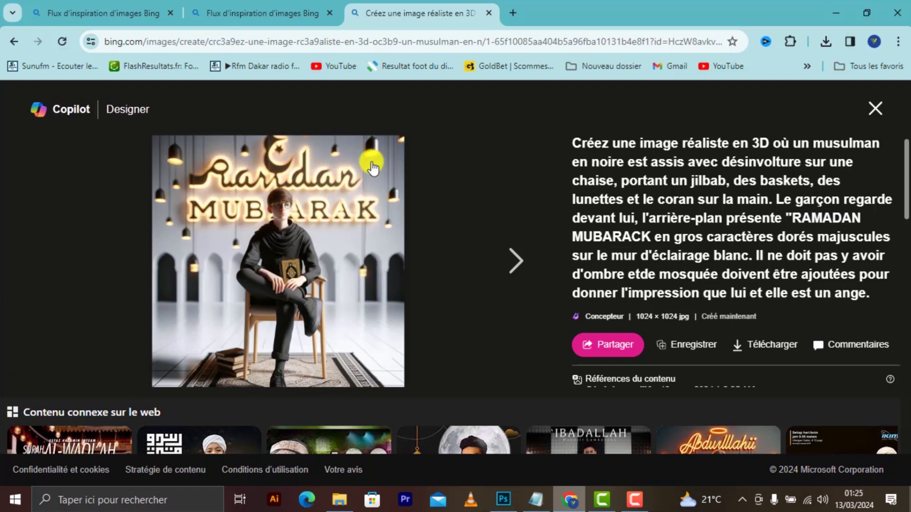
left_click(512, 256)
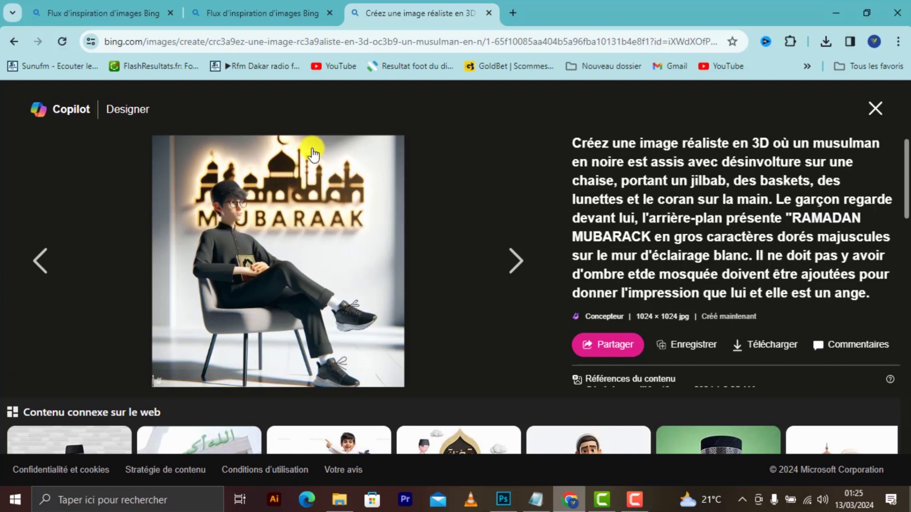
left_click(535, 499)
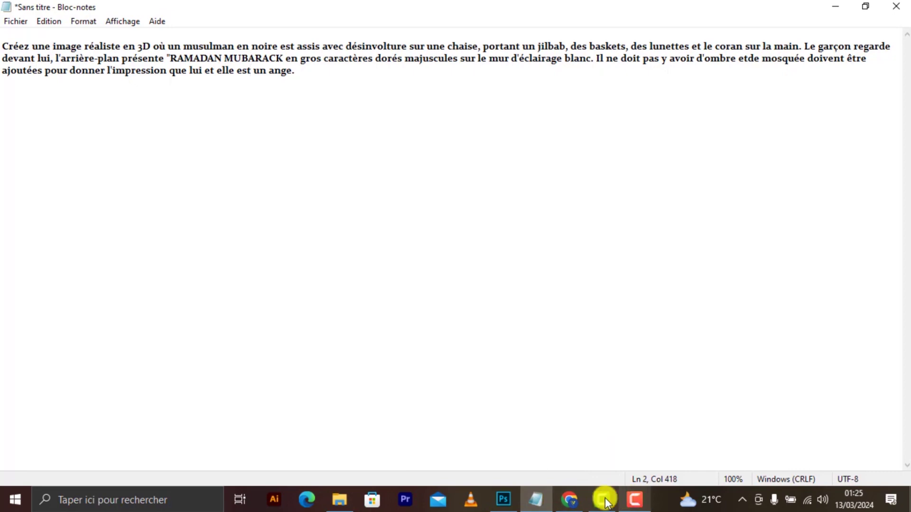
Switch back to the Chrome viewer showing the seated figure before the MUBARAAK wall
left_click(571, 499)
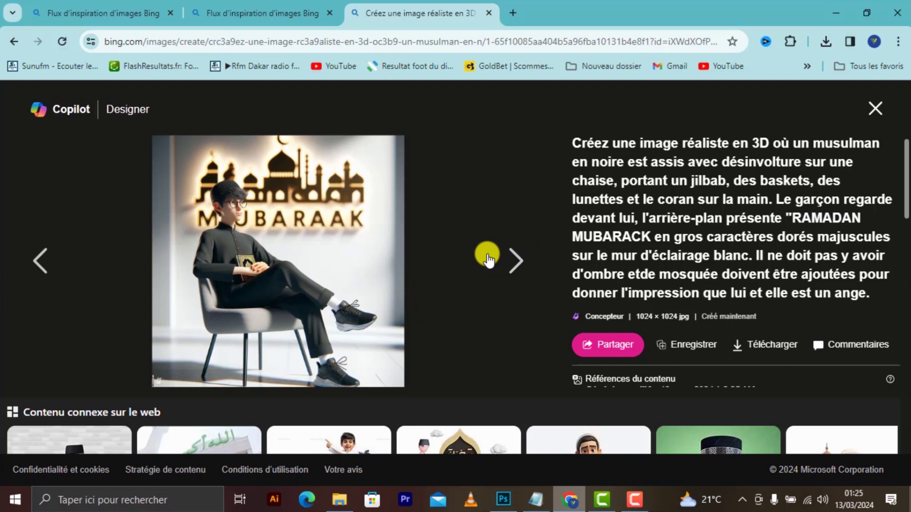
Browse two more images, close the viewer to the four-image results, and switch to Notepad
left_click(504, 264)
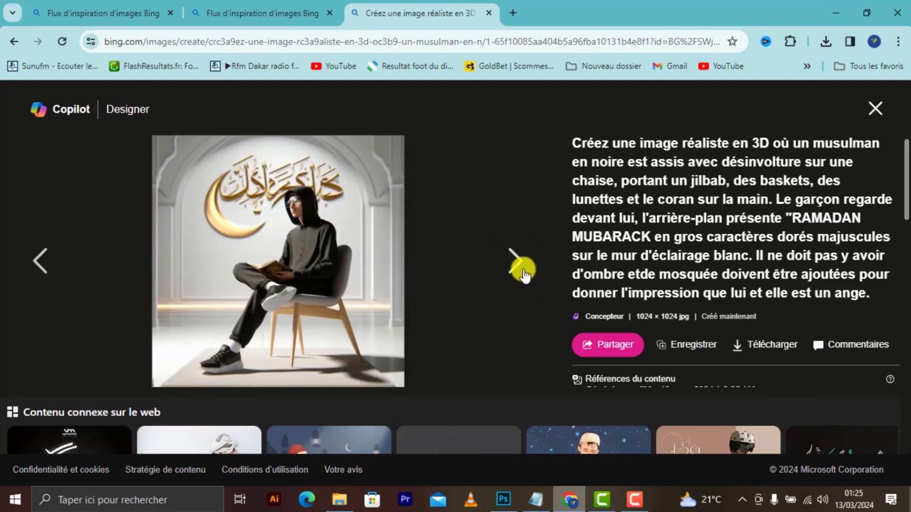
left_click(522, 271)
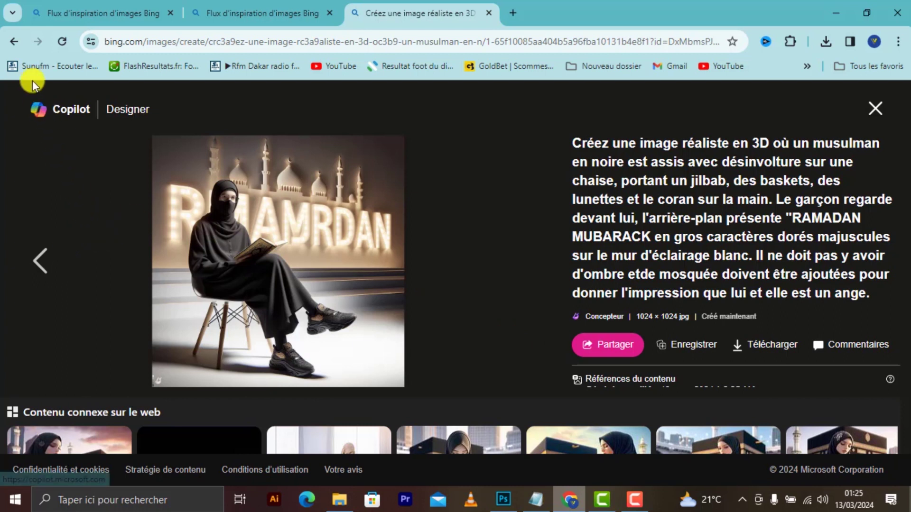
left_click(14, 42)
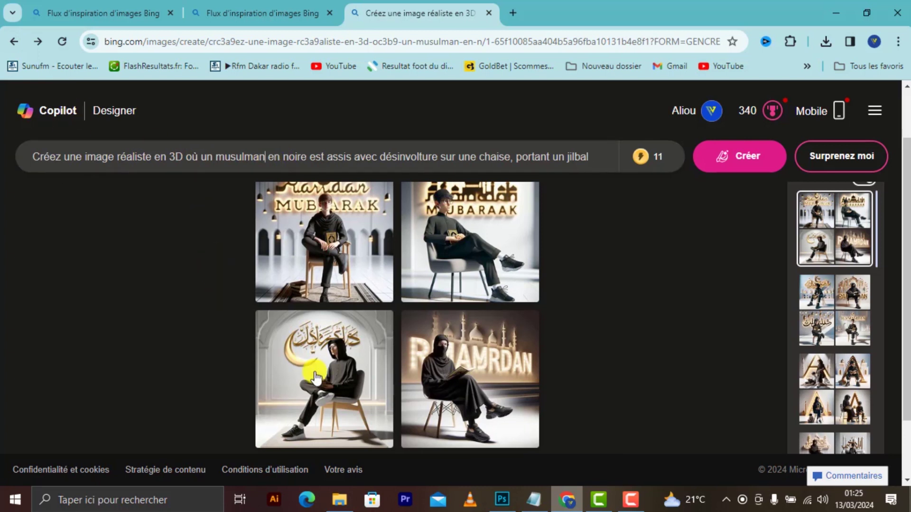
left_click(534, 499)
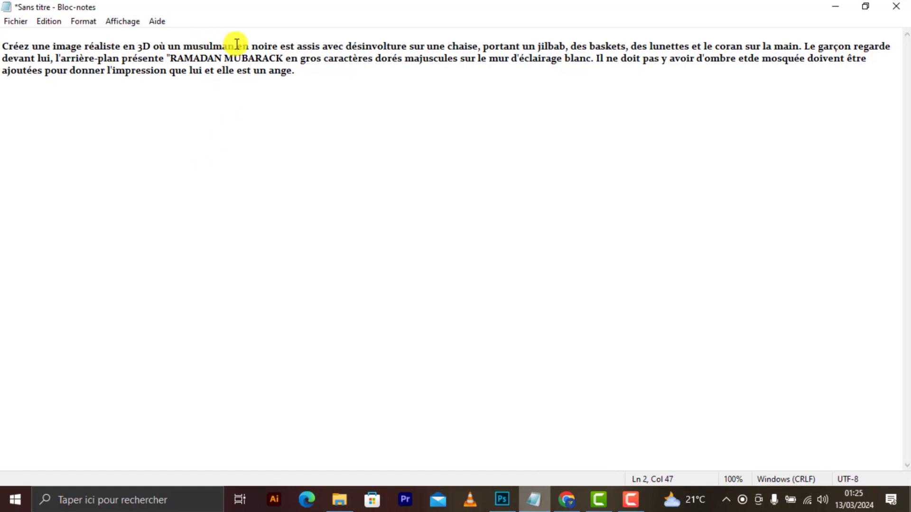
Edit the prompt to read 'musulmane' and 'La fille regarde', then select the whole prompt
type("e")
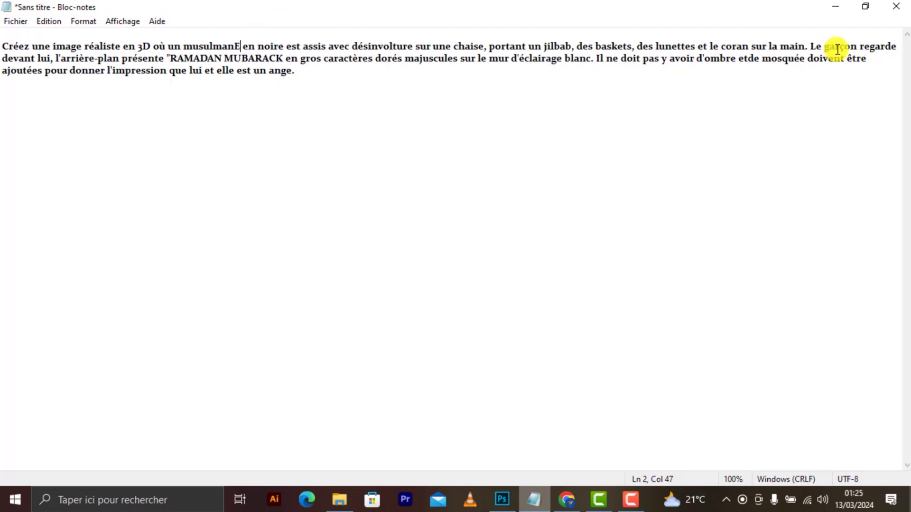
left_click_drag(860, 46, 823, 46)
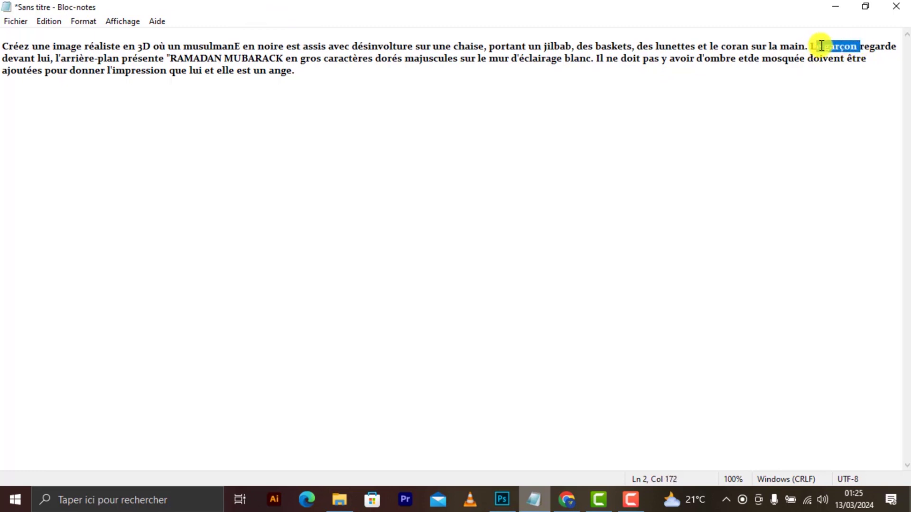
type("a")
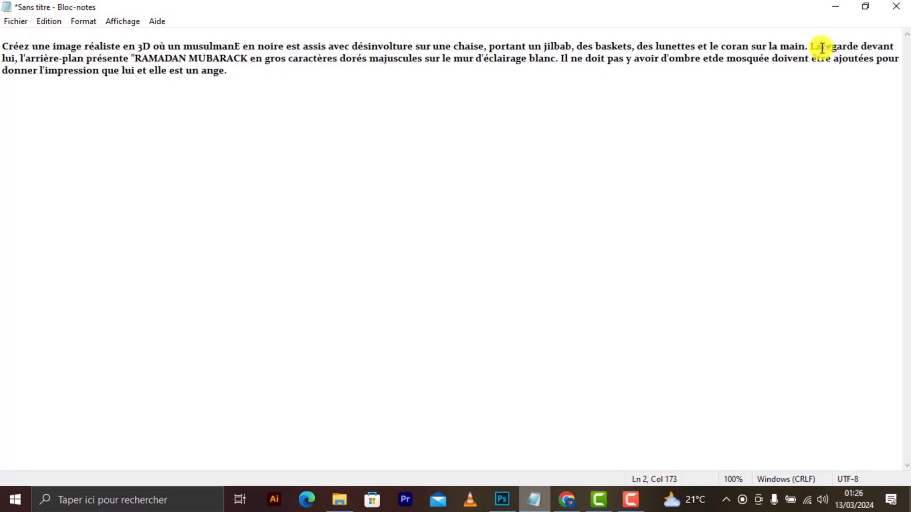
type("ille")
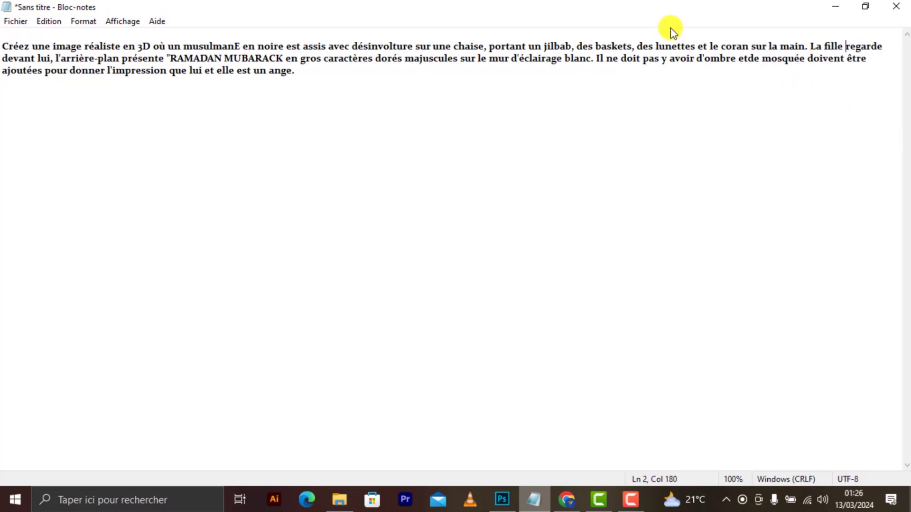
key("ctrl+a")
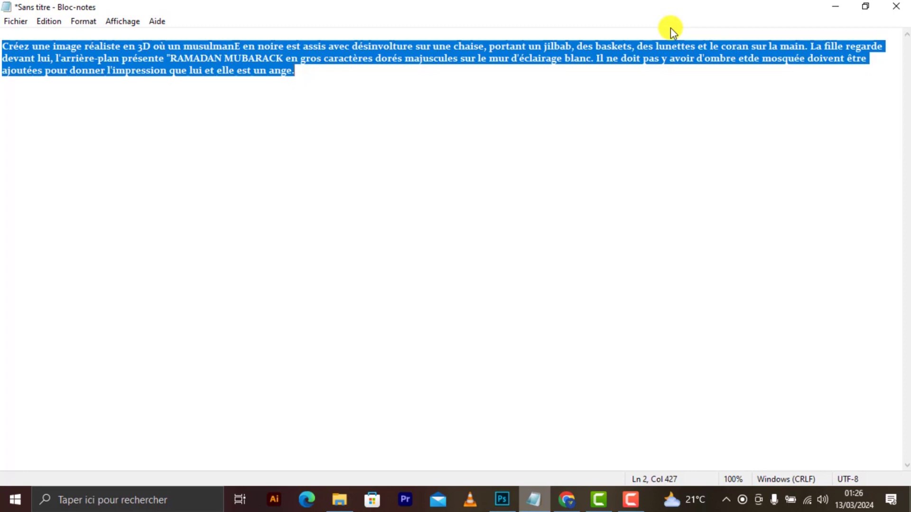
Paste the 'musulmanE' / 'La fille' prompt over the old one and generate four new images
left_click(566, 502)
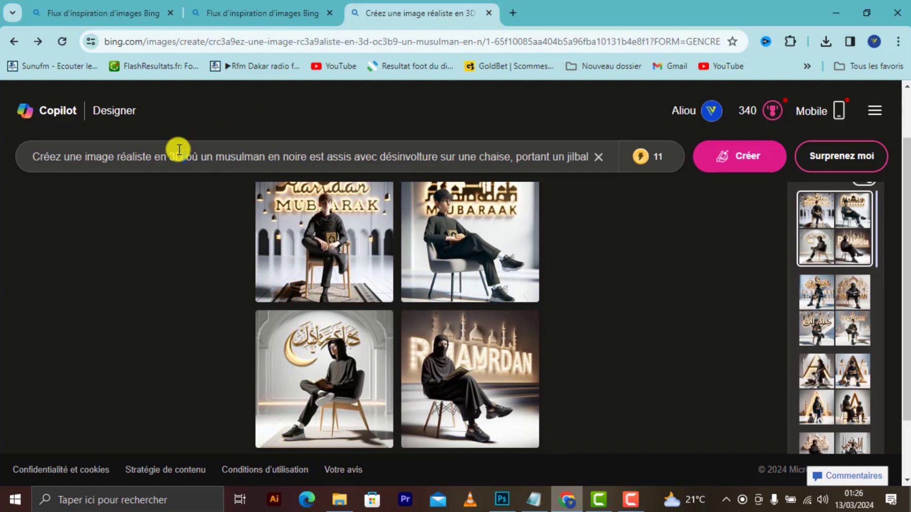
triple_click(178, 149)
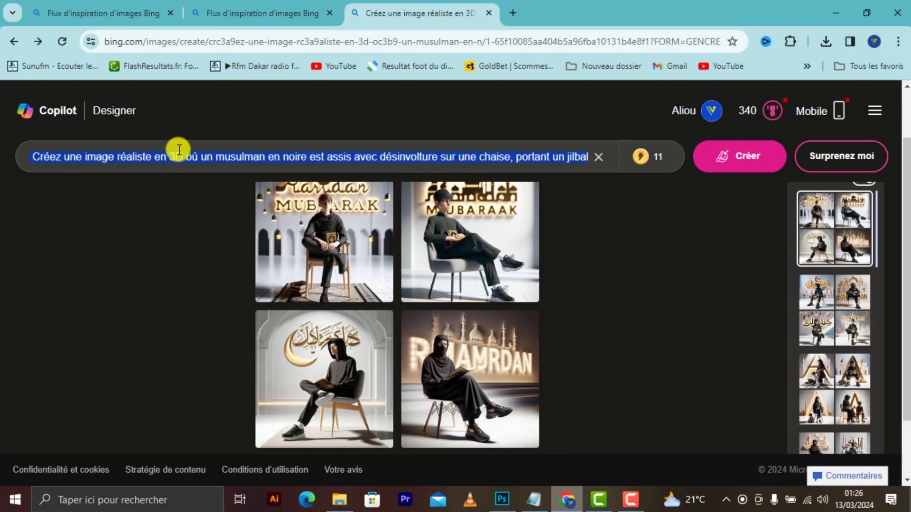
key("ctrl+v")
left_click(746, 162)
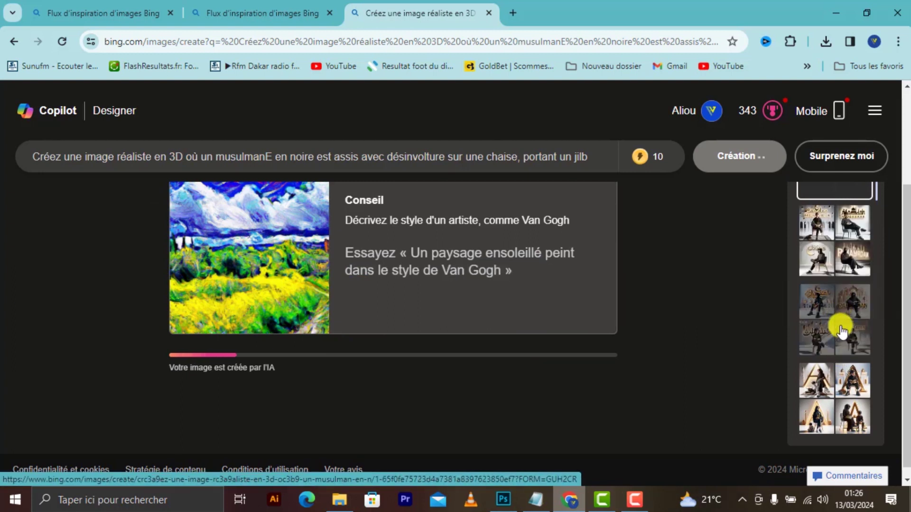
scroll(834, 305, "down", 2)
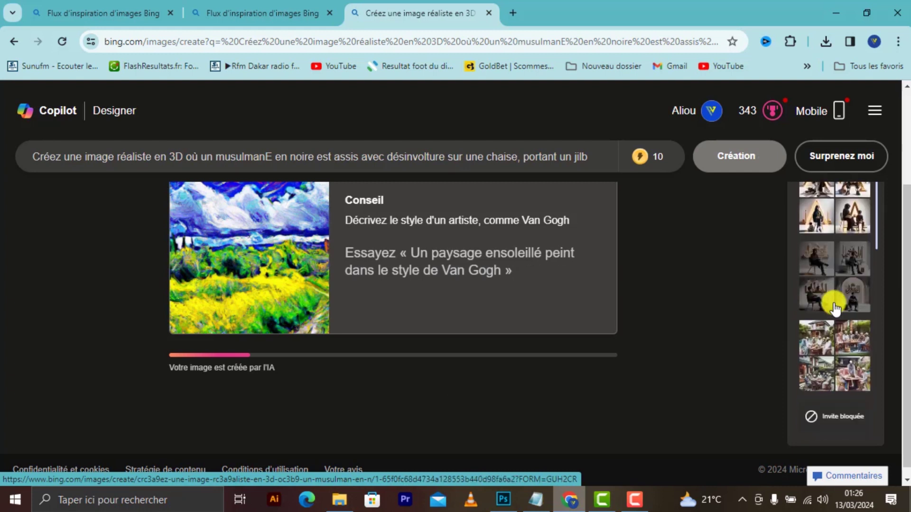
scroll(833, 305, "up", 2)
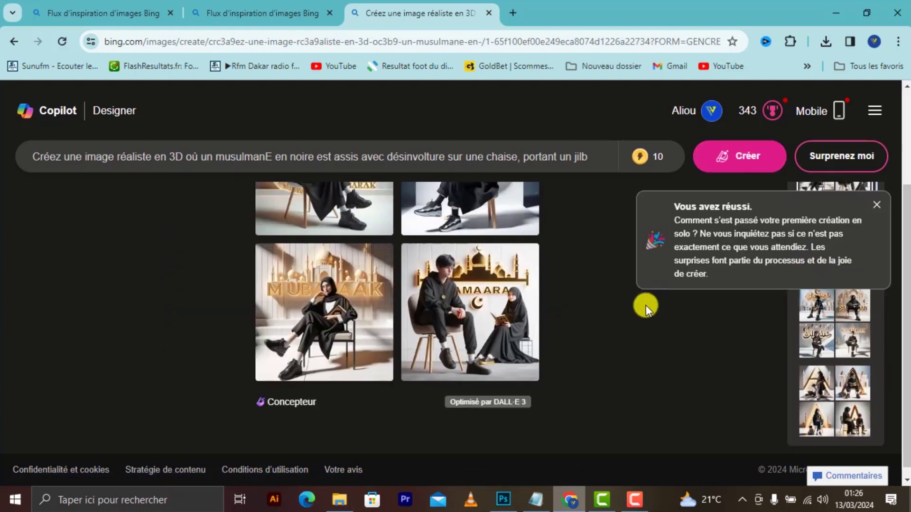
Open the first female-prompt image full-size and step forward two images to the gold mosque wall scene
left_click(320, 223)
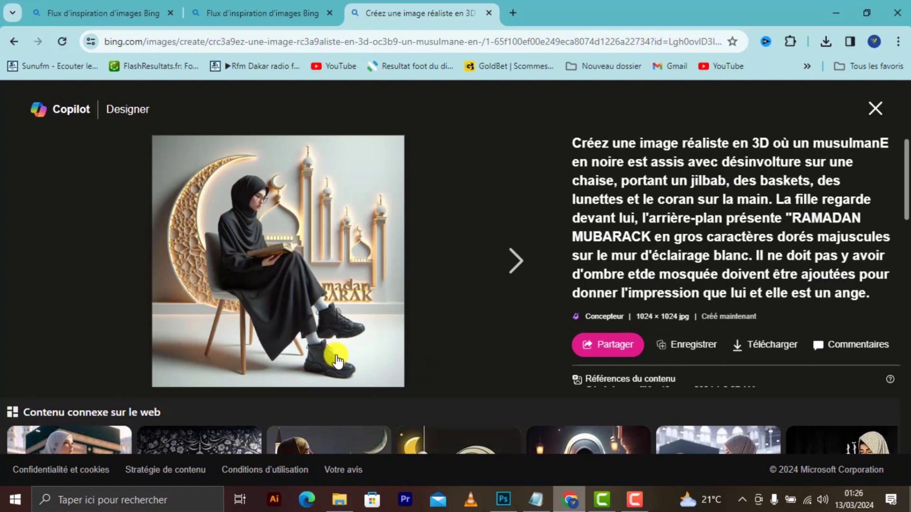
scroll(287, 273, "down", 1)
scroll(288, 273, "up", 1)
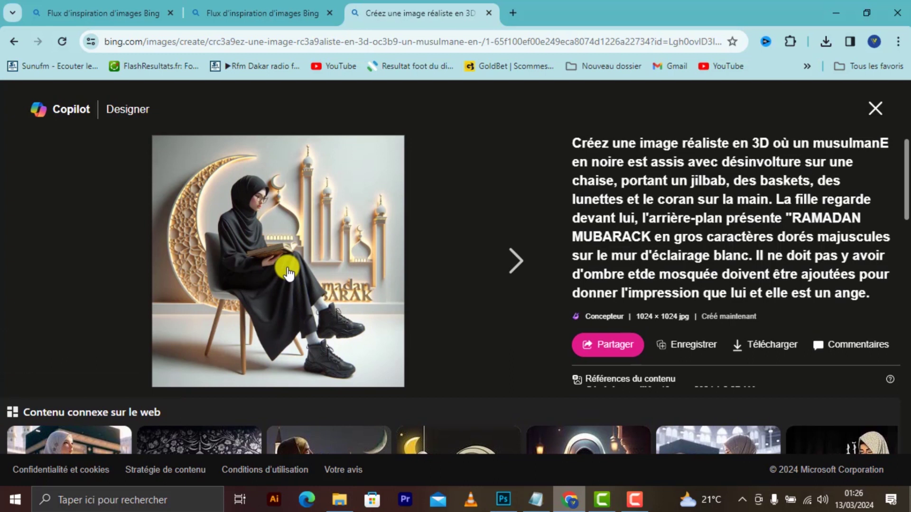
left_click(497, 260)
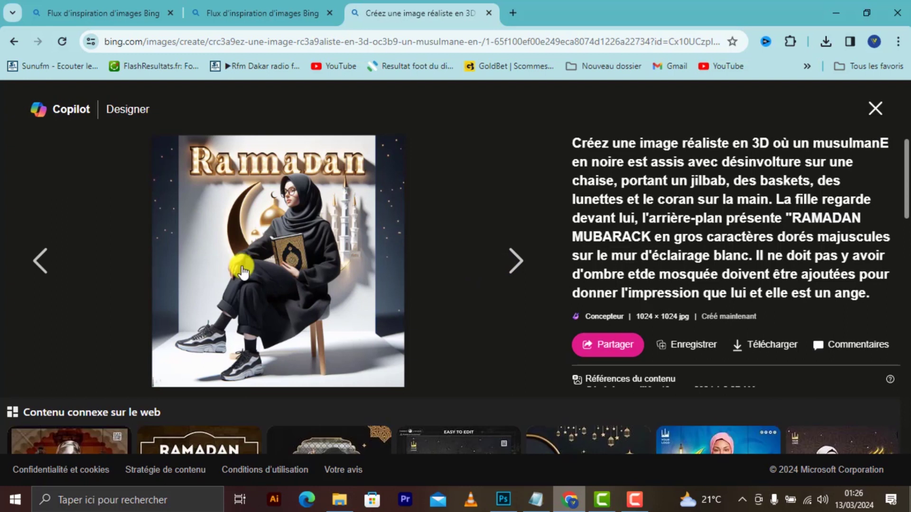
left_click(513, 263)
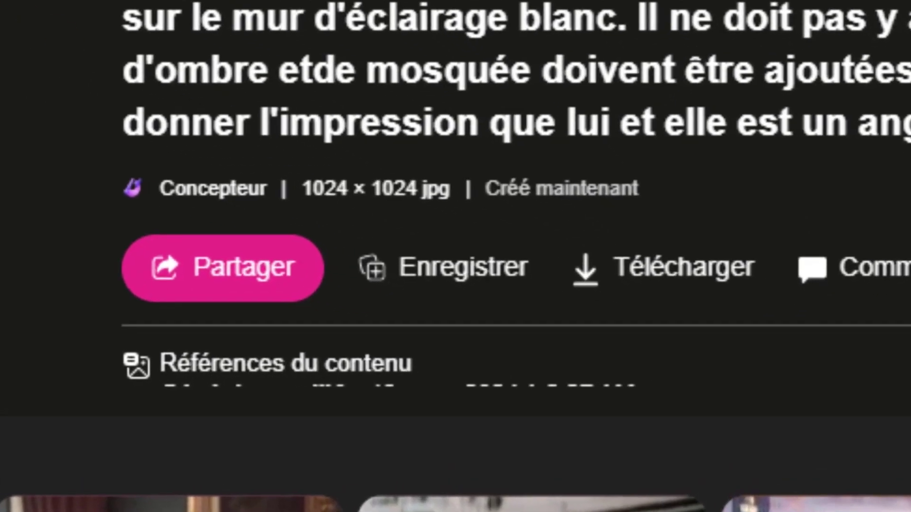
Download the seated-woman mosque image, then browse the boy-and-girl and crescent Ramadan images and return
left_click(588, 266)
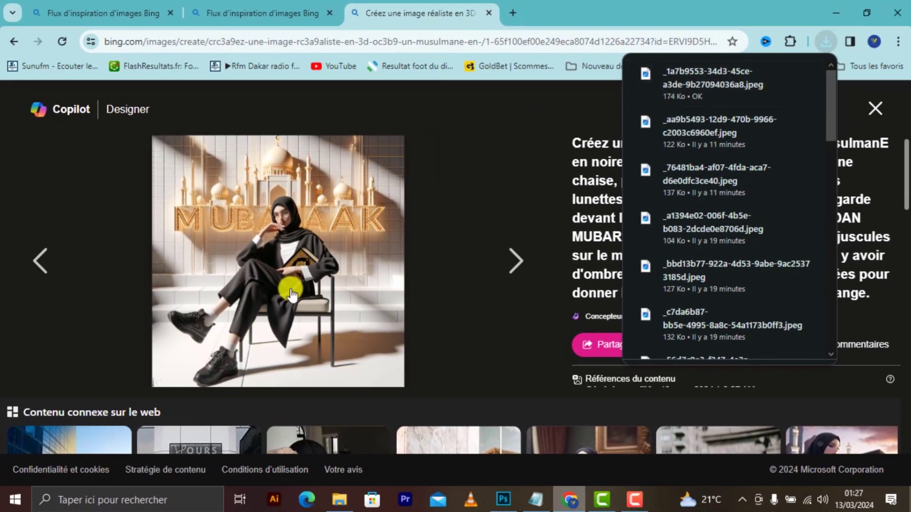
left_click(509, 264)
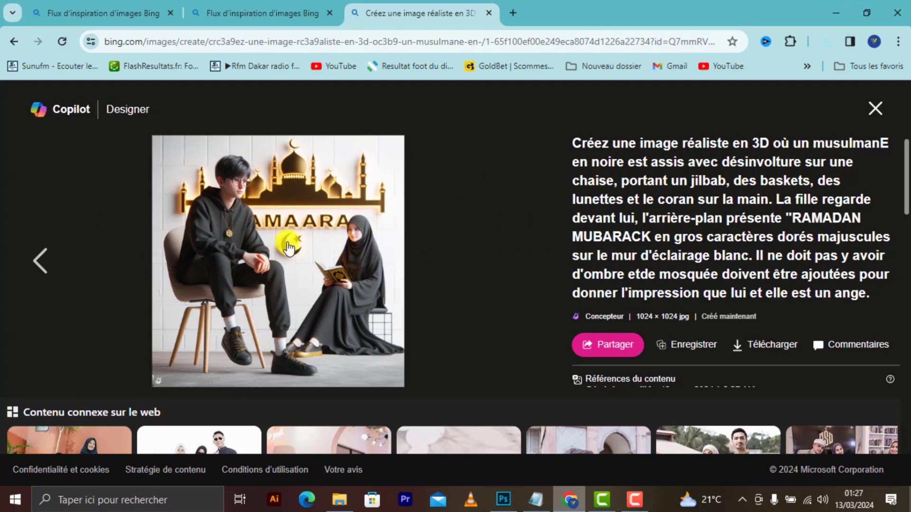
left_click(32, 260)
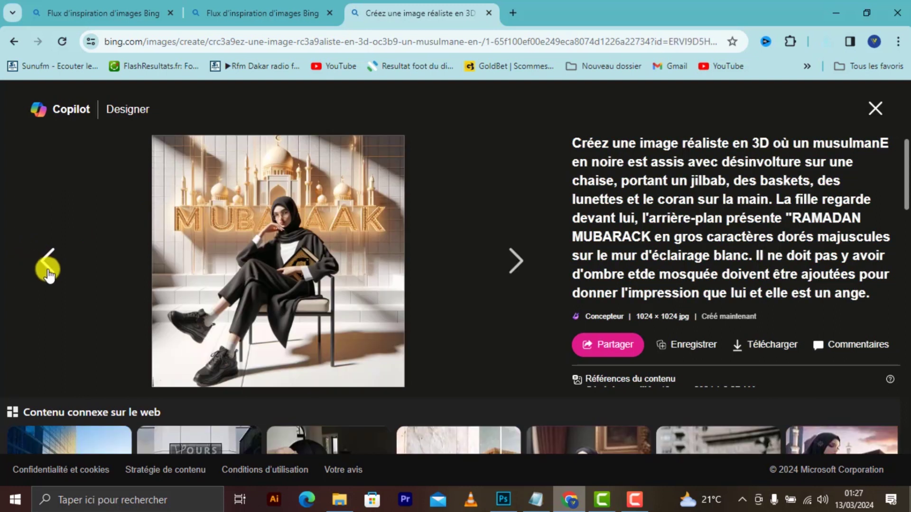
left_click(48, 269)
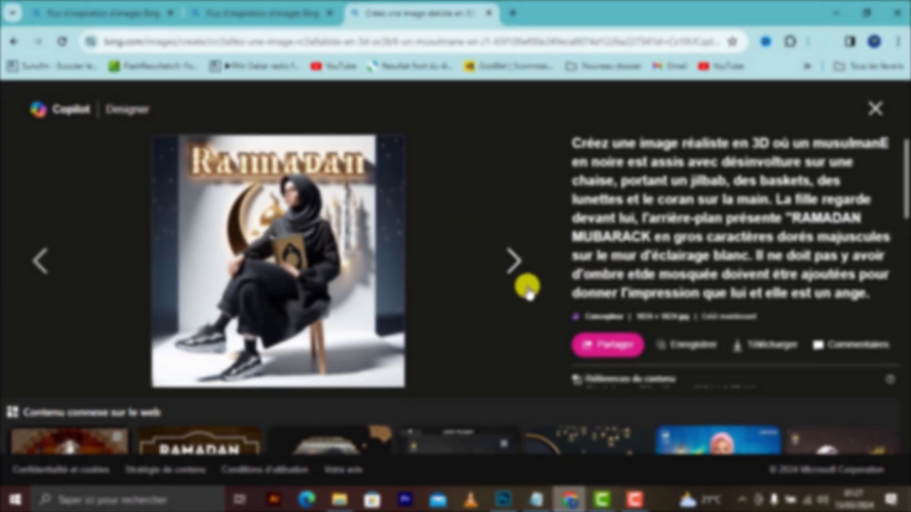
left_click(512, 264)
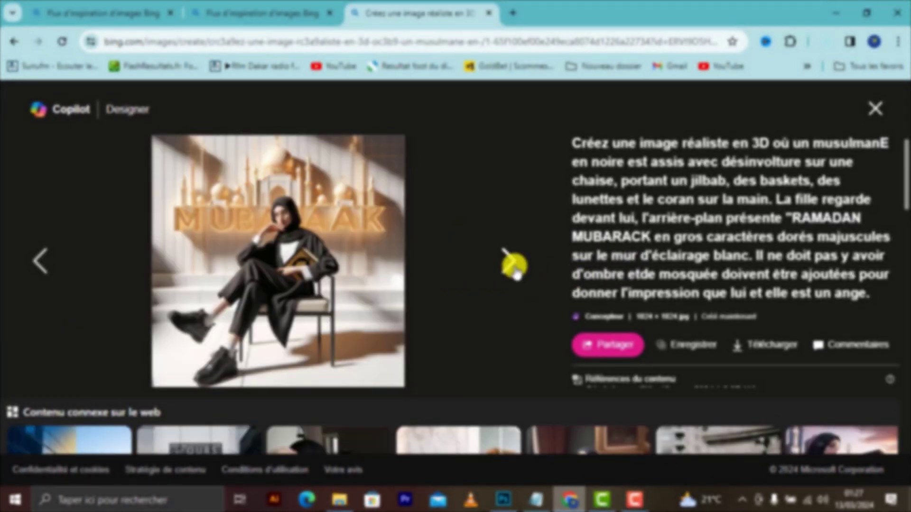